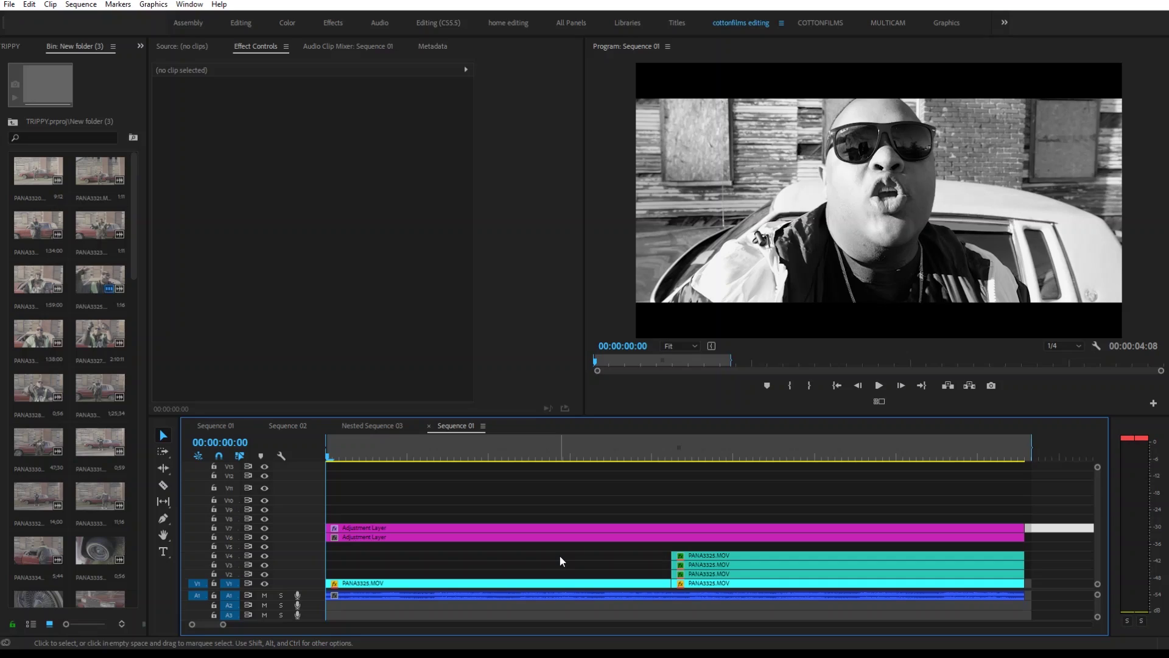
# Step: Play the sequence from the start to preview both kaleidoscope versions, including the nested-sequence one
pyautogui.press('space')
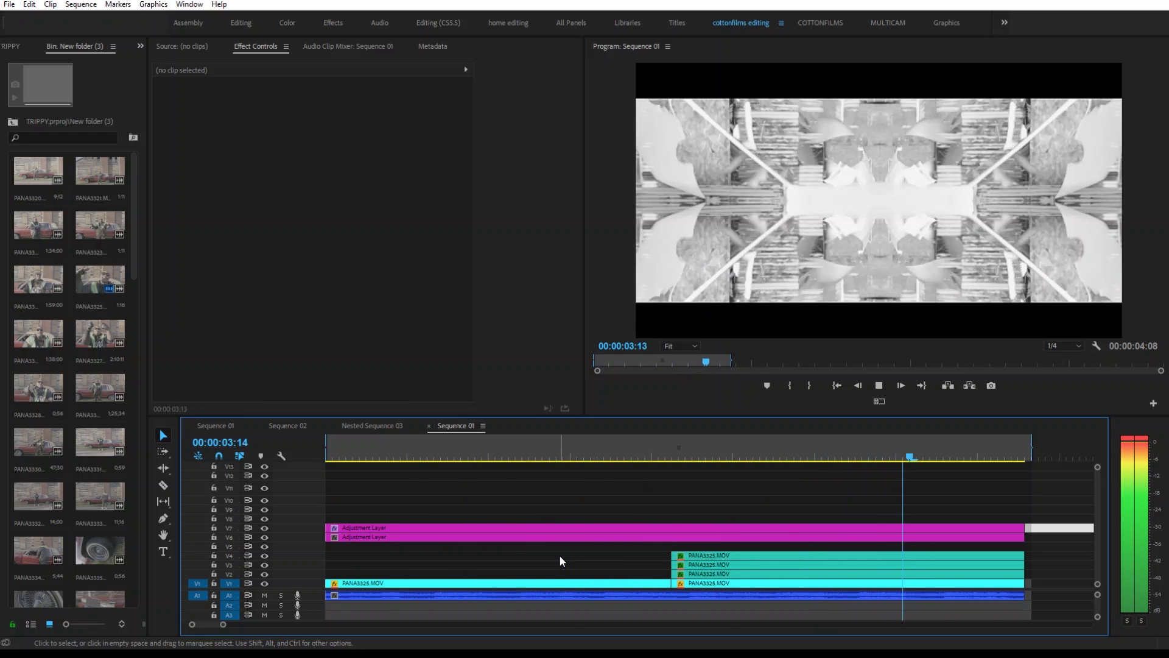
pyautogui.press('Home')
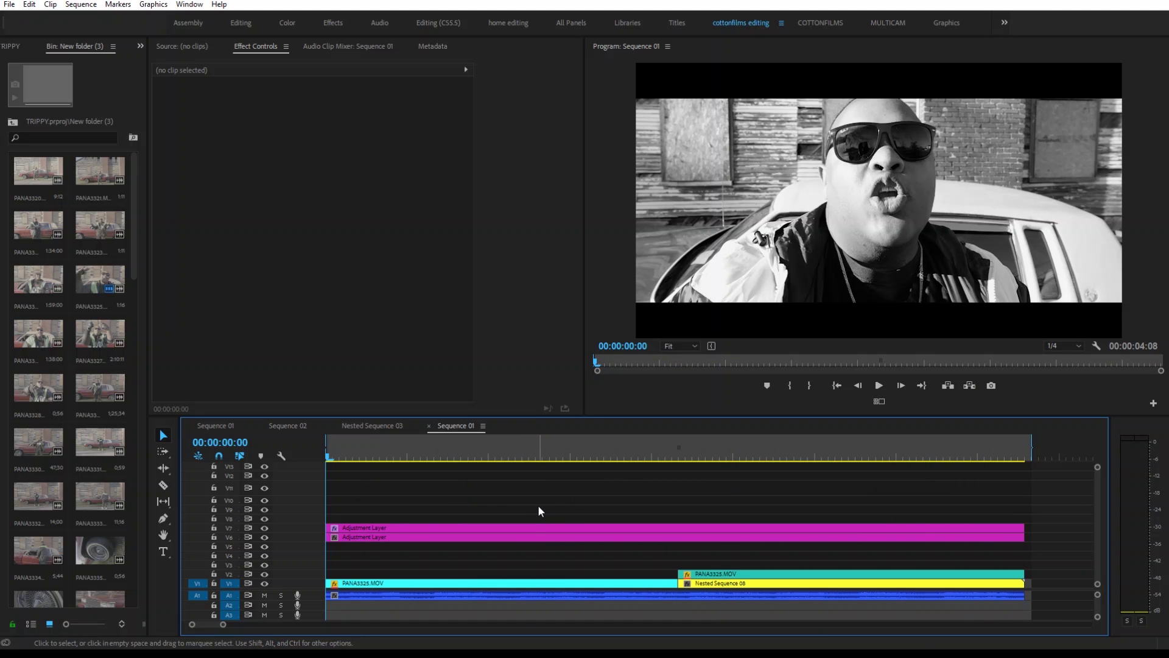
pyautogui.press('space')
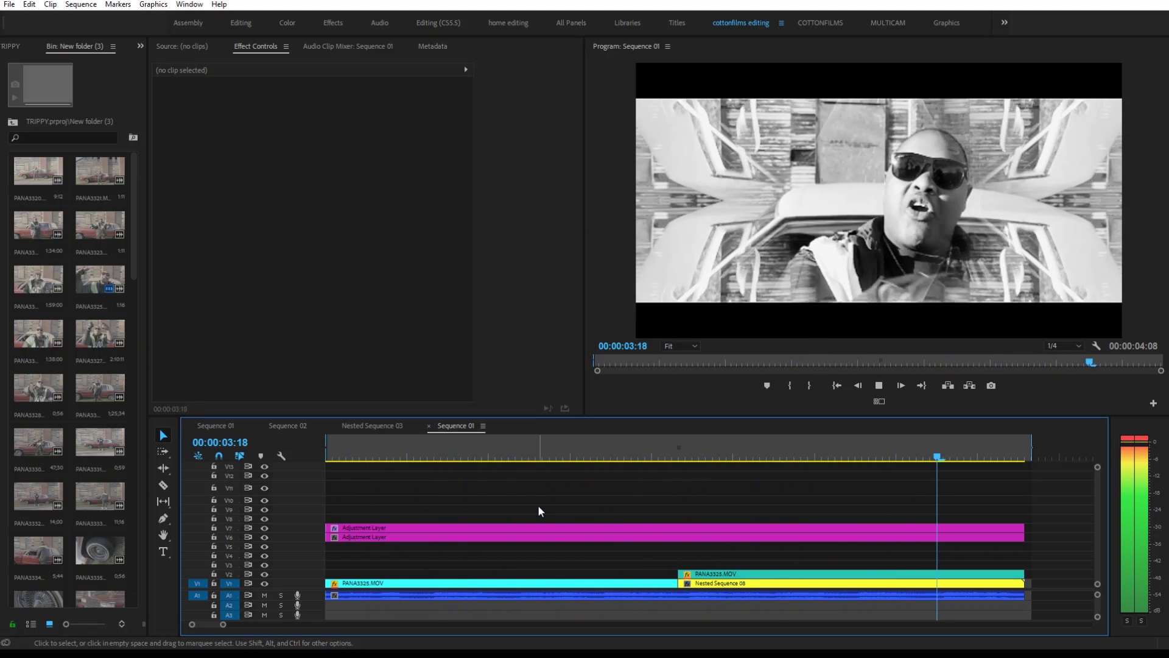
pyautogui.moveTo(412, 448); pyautogui.dragTo(293, 457)
pyautogui.press('space')
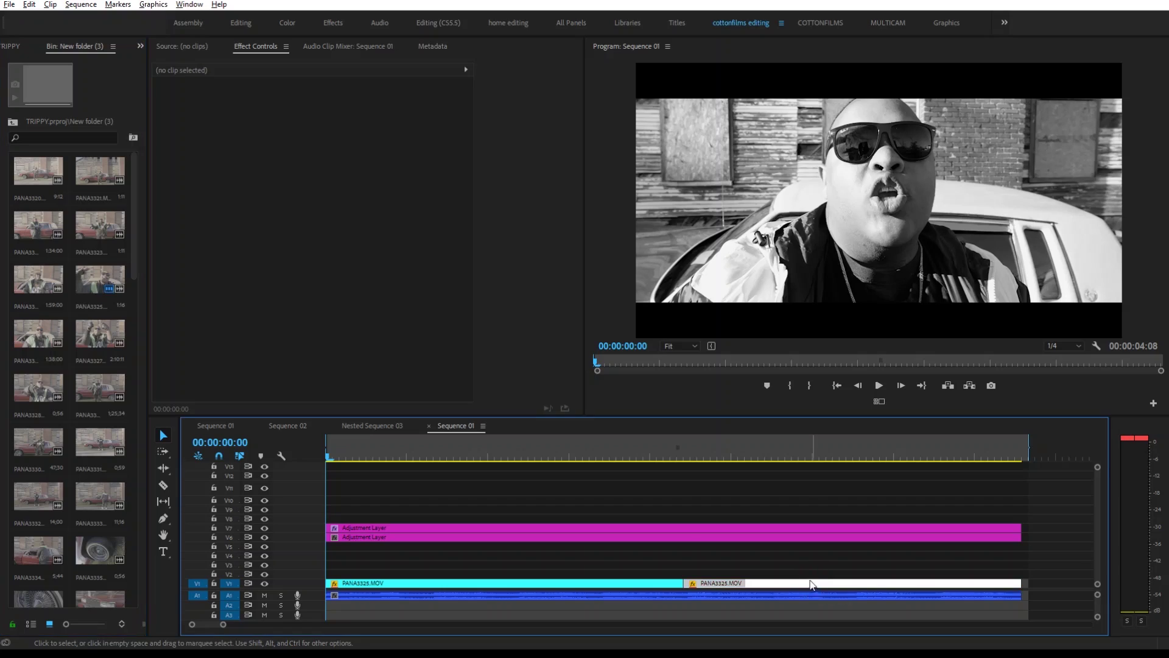
# Step: Alt-drag the PANA3325.MOV clip on V1 upward to duplicate it onto V2, V3 and V4
pyautogui.moveTo(811, 584); pyautogui.dragTo(806, 560)
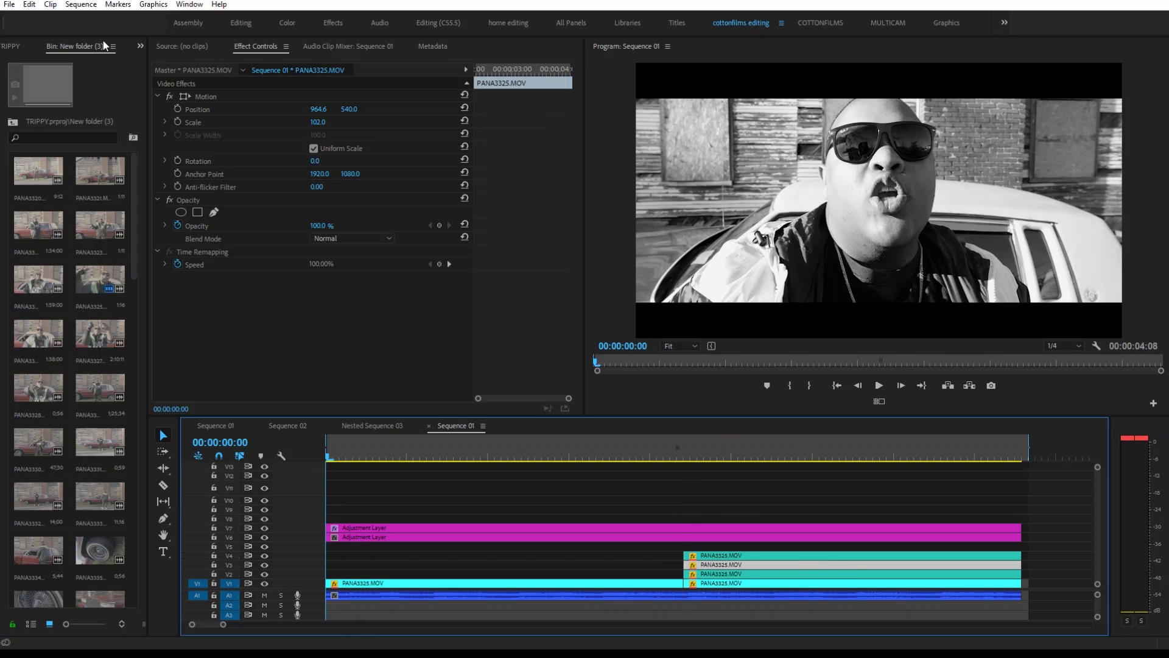
# Step: Show the Effects panel and search it for 'flip'
pyautogui.click(139, 47)
pyautogui.click(157, 115)
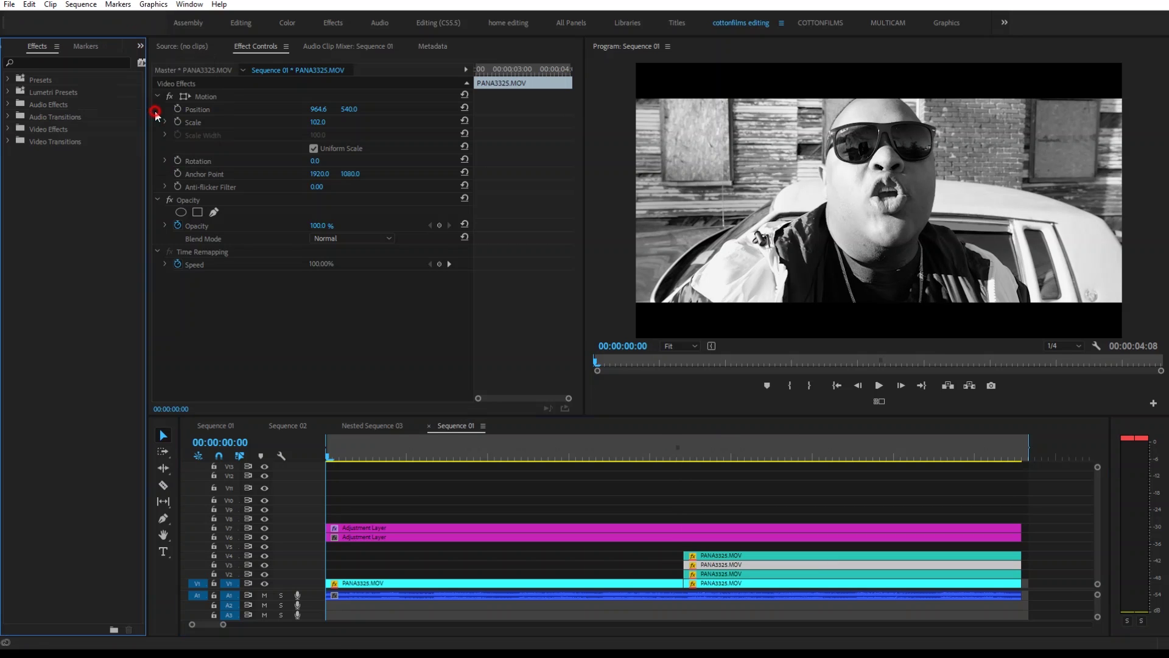
pyautogui.click(61, 62)
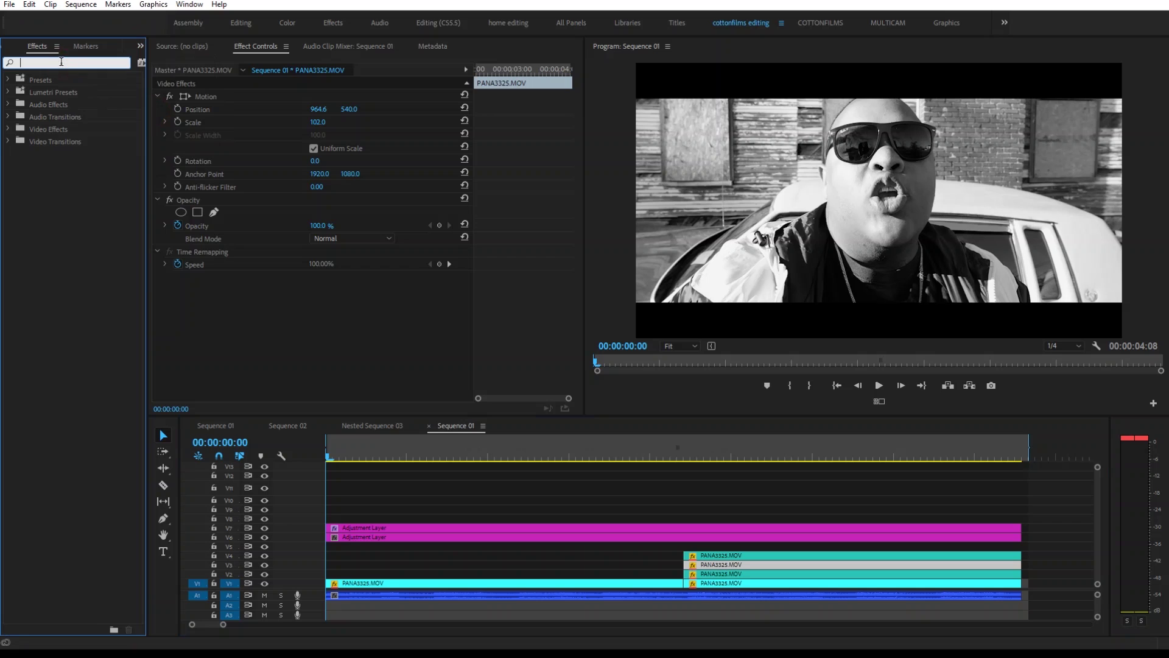
pyautogui.write('flip')
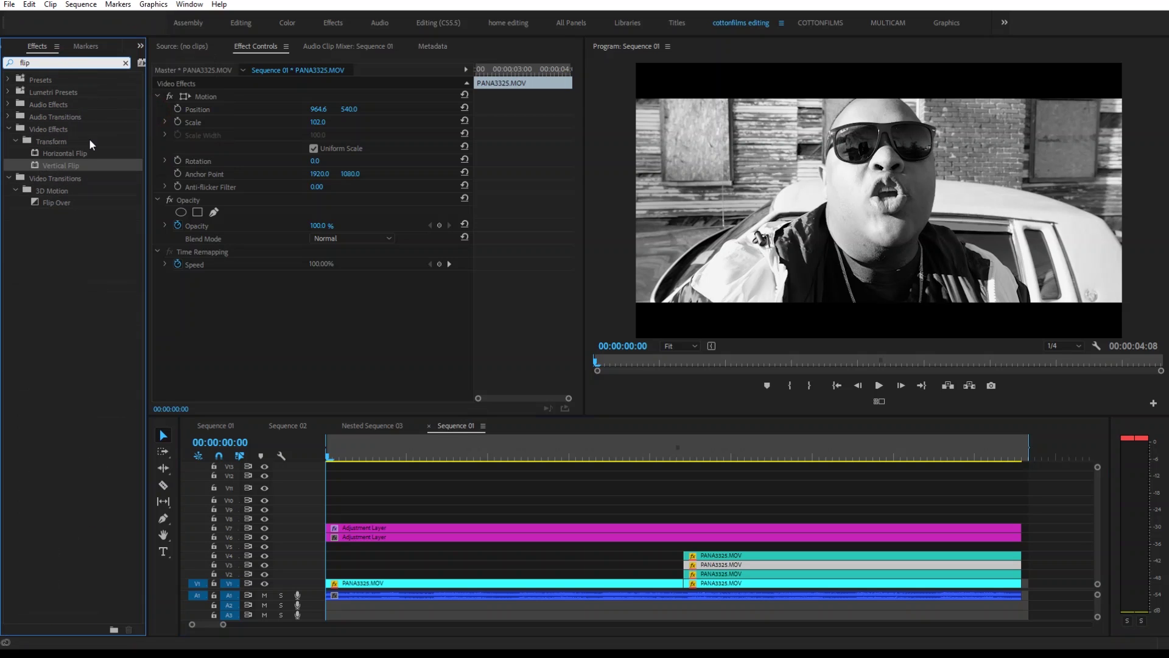
# Step: Apply Horizontal Flip to V4, Vertical Flip to V3, and both flips to V2
pyautogui.moveTo(73, 153); pyautogui.dragTo(744, 554)
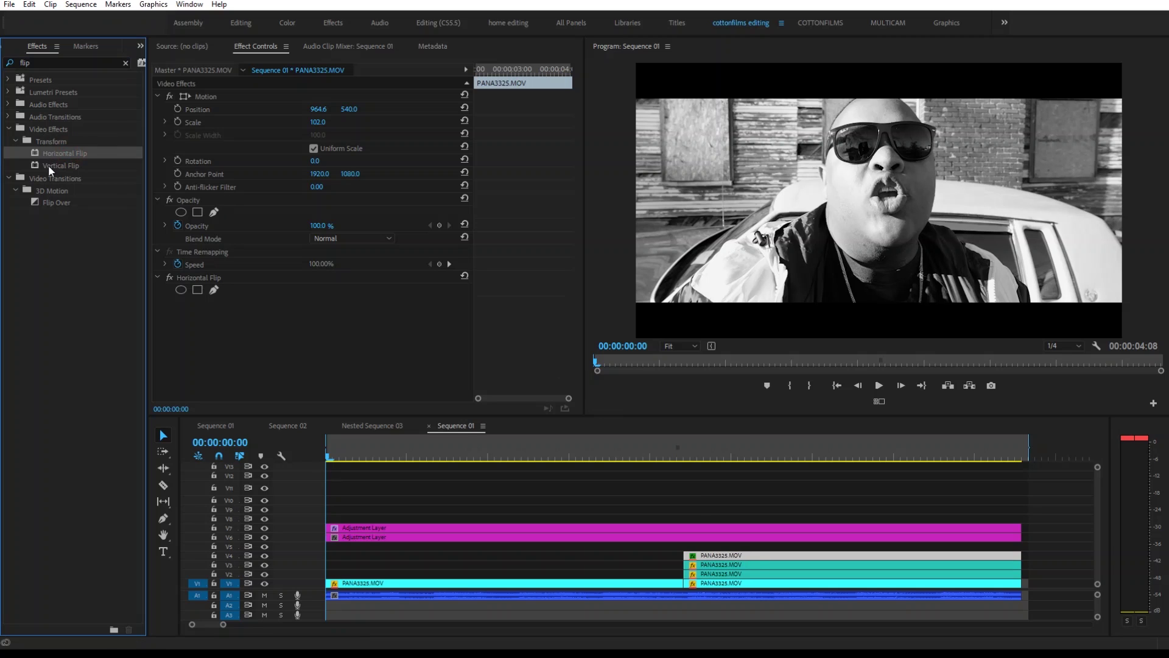
pyautogui.moveTo(49, 166); pyautogui.dragTo(705, 566)
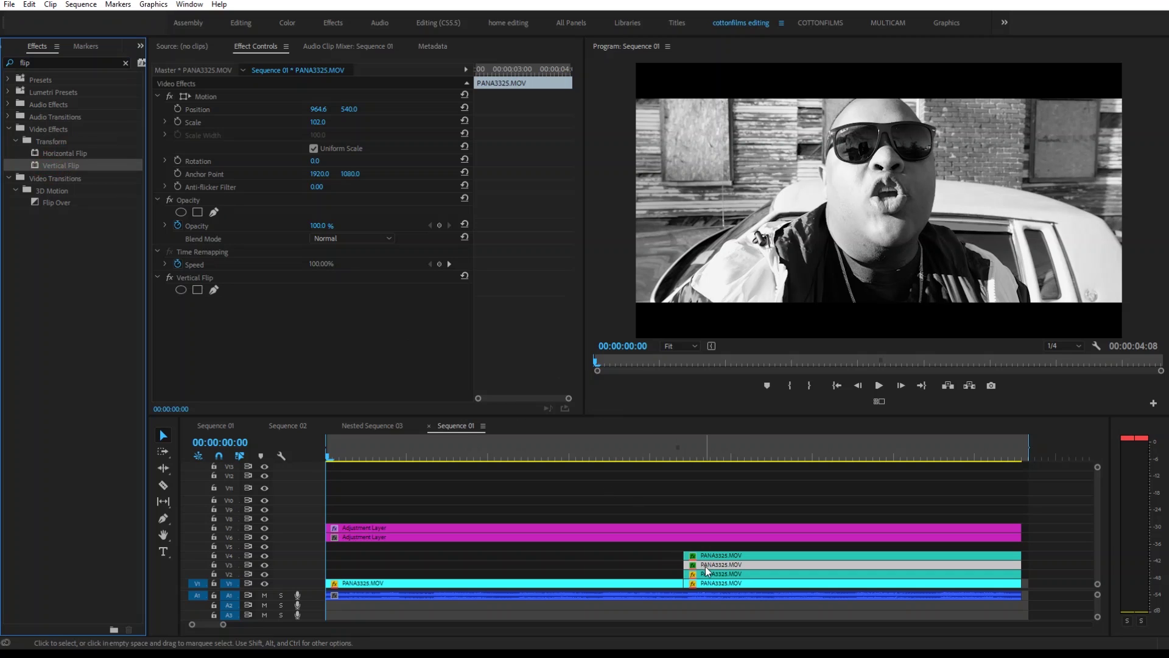
pyautogui.moveTo(74, 153); pyautogui.dragTo(748, 576)
pyautogui.click(77, 167)
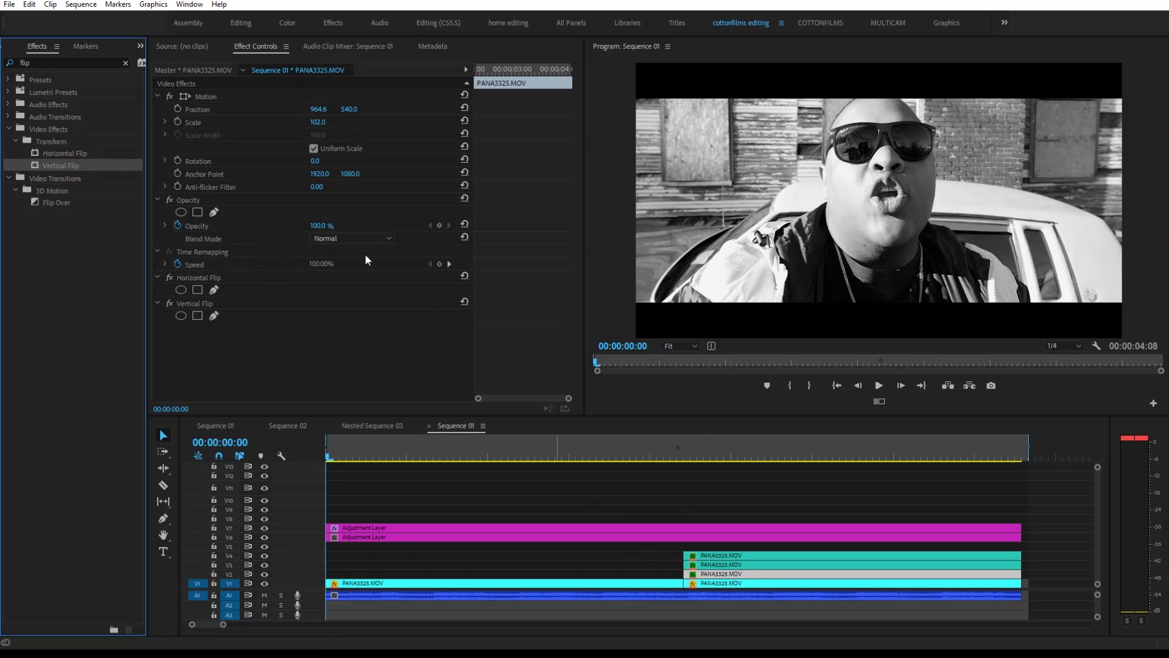
# Step: Set the V2, V3 and V4 flipped copies to the Lighten blend mode and play the kaleidoscope
pyautogui.click(342, 238)
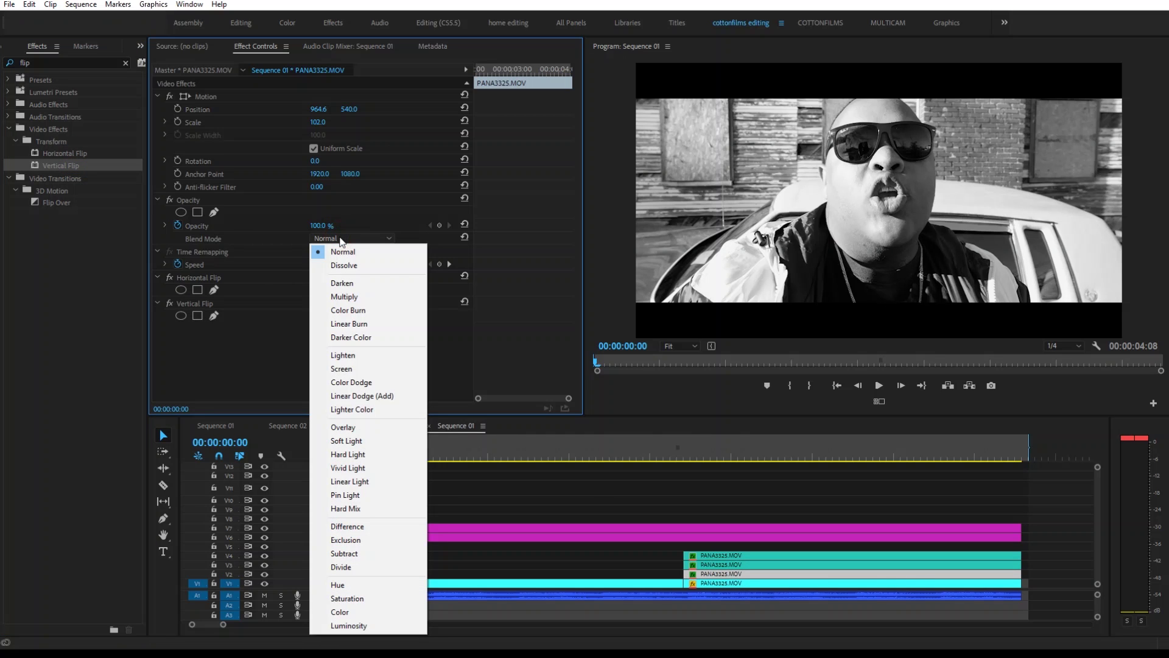
pyautogui.click(366, 356)
pyautogui.click(701, 564)
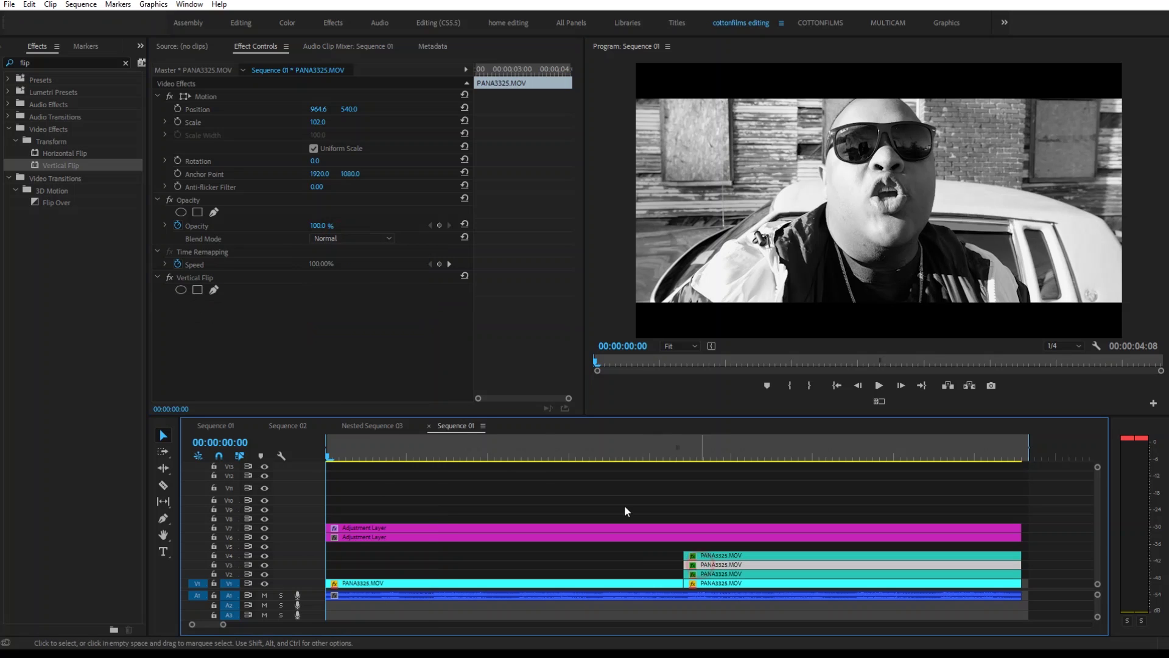
pyautogui.click(387, 238)
pyautogui.click(365, 350)
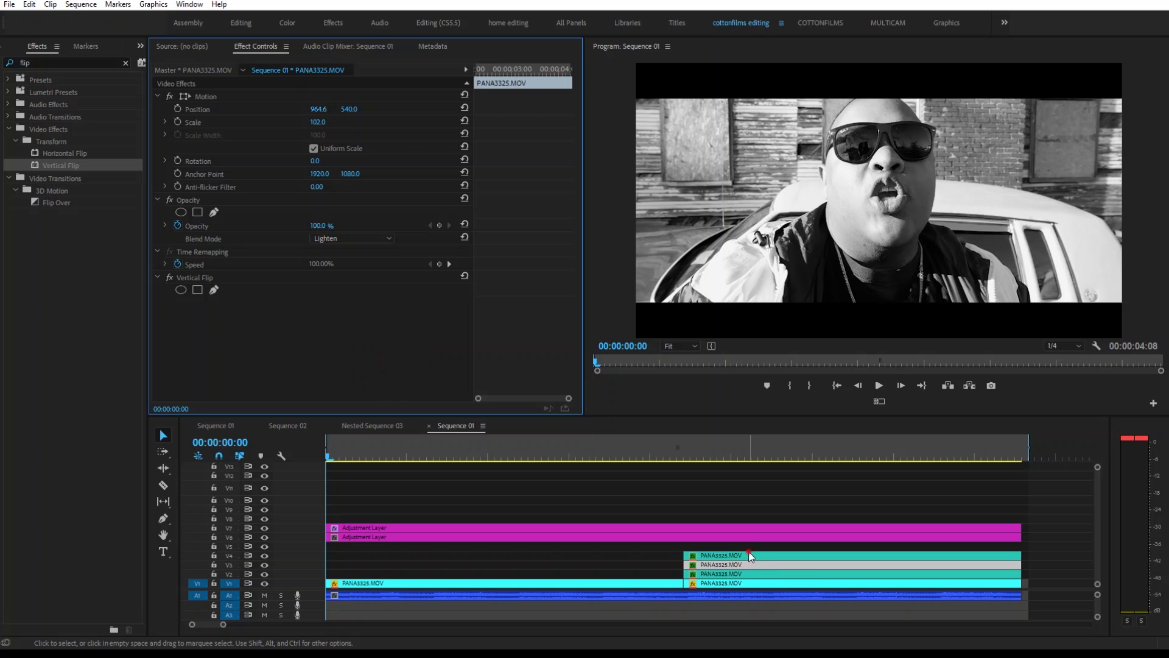
pyautogui.click(749, 553)
pyautogui.click(362, 238)
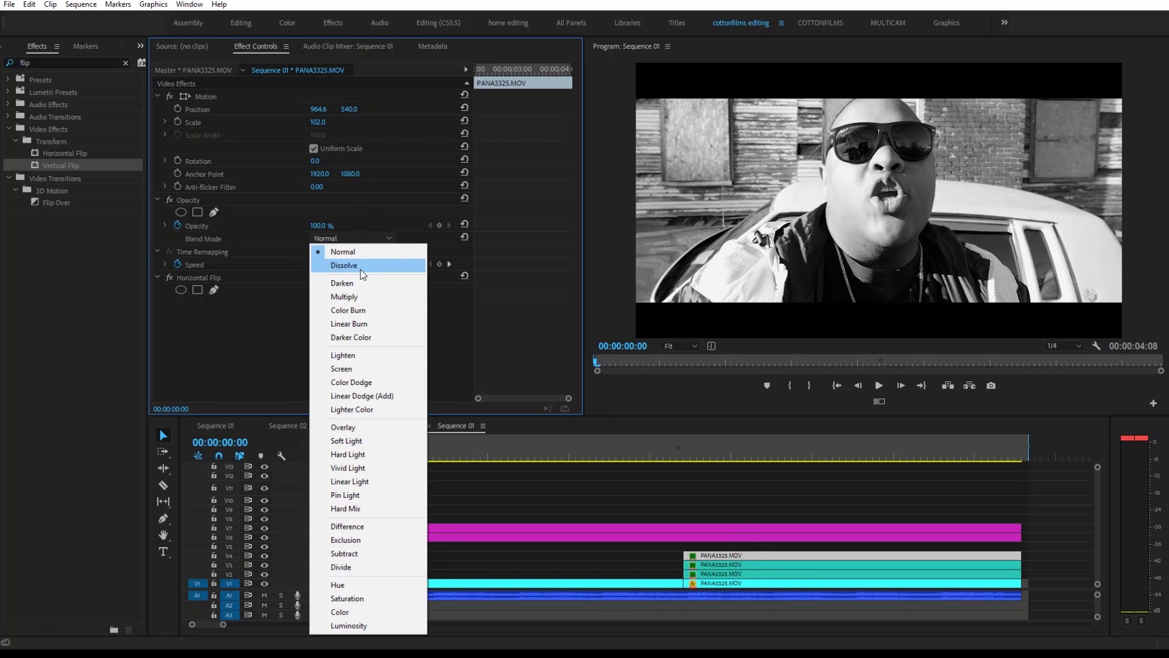
pyautogui.click(363, 355)
pyautogui.click(845, 276)
pyautogui.press('space')
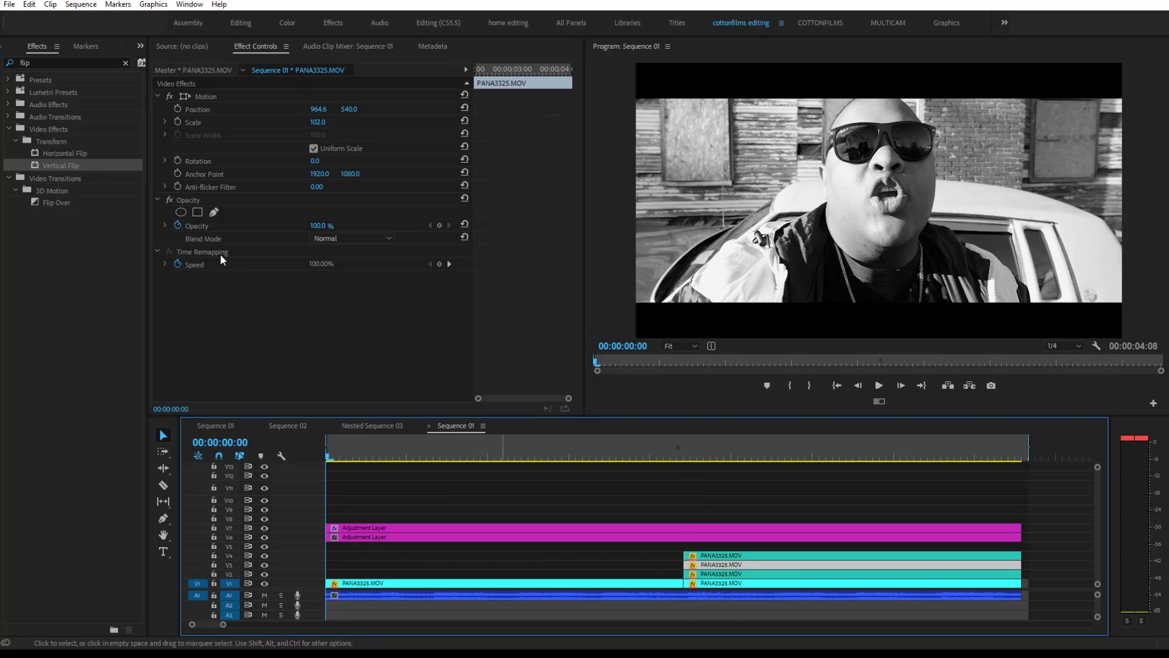
# Step: On the later segment, apply Horizontal Flip to V4, Vertical Flip to V3, and Horizontal Flip to V2
pyautogui.moveTo(67, 154); pyautogui.dragTo(735, 555)
pyautogui.moveTo(74, 162); pyautogui.dragTo(496, 295)
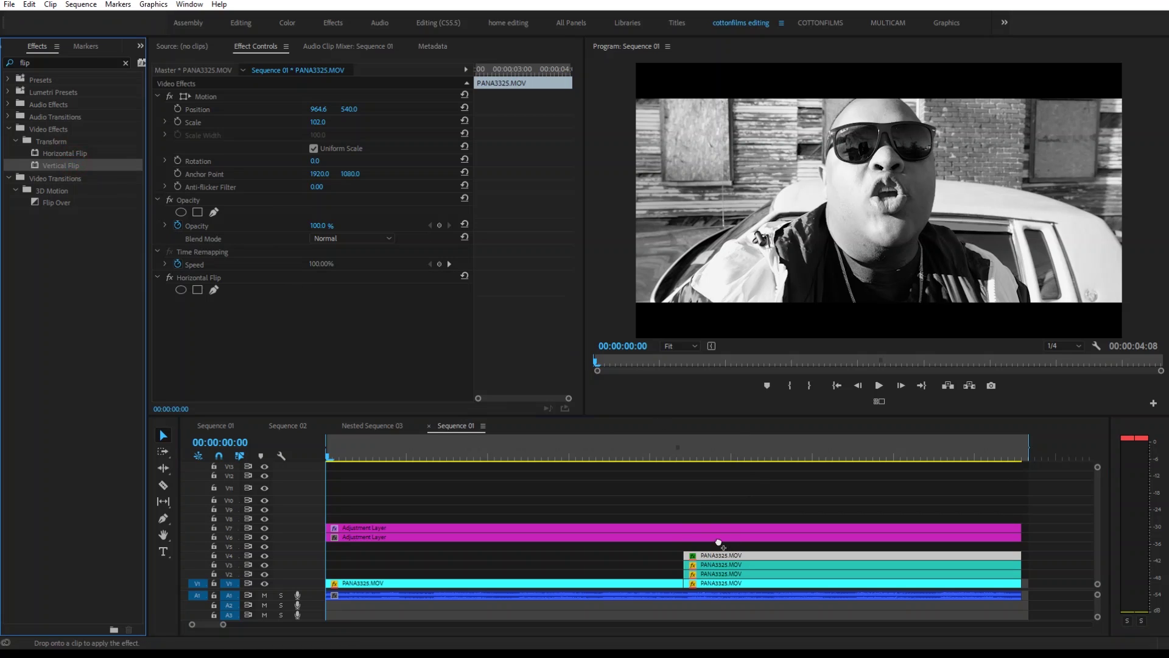
pyautogui.moveTo(718, 542); pyautogui.dragTo(727, 564)
pyautogui.moveTo(65, 153); pyautogui.dragTo(718, 574)
pyautogui.moveTo(70, 166); pyautogui.dragTo(743, 575)
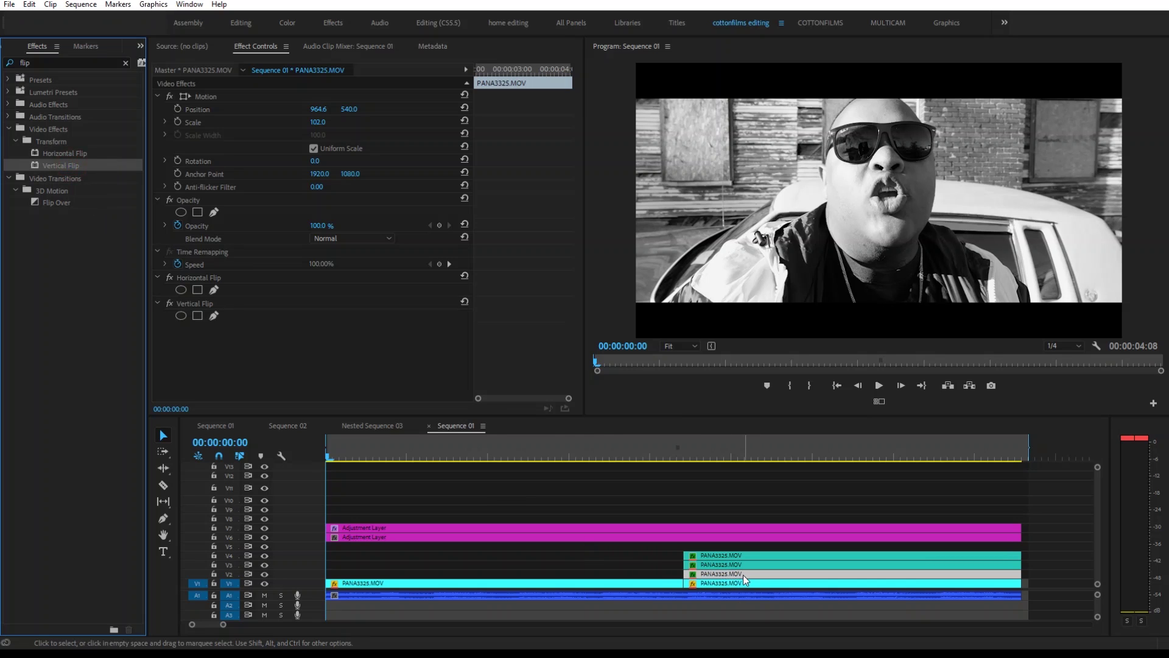
# Step: Set the V2, V3 and V4 flipped copies to Lighten, then duplicate the V1 original onto V5
pyautogui.click(349, 238)
pyautogui.click(365, 352)
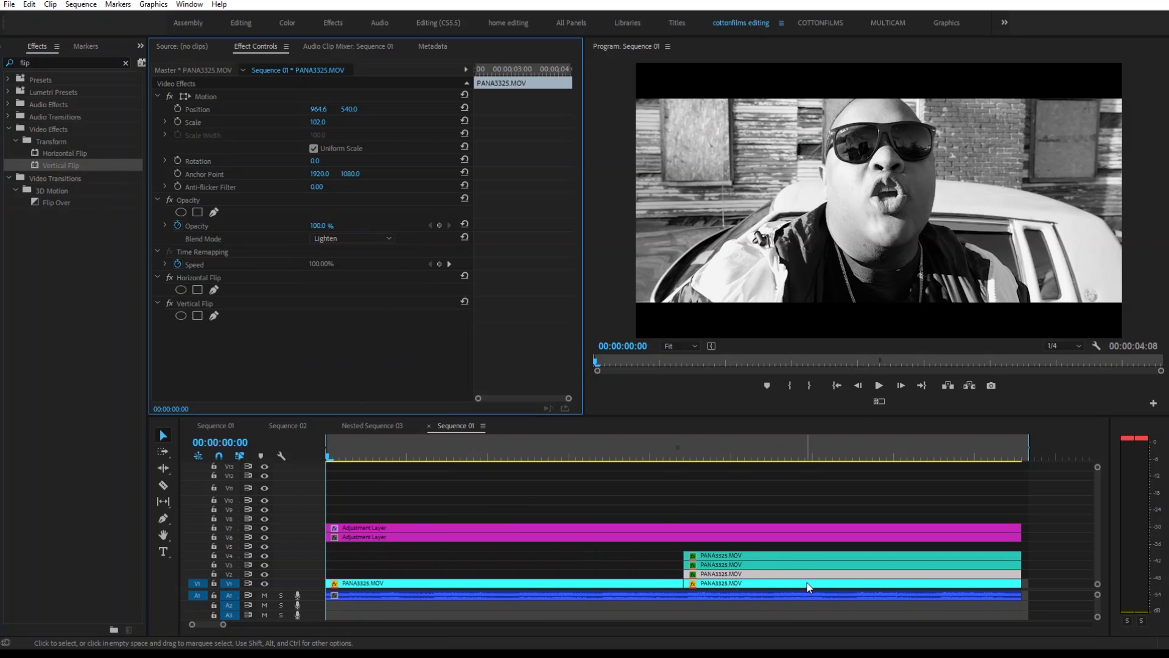
pyautogui.click(746, 564)
pyautogui.click(332, 238)
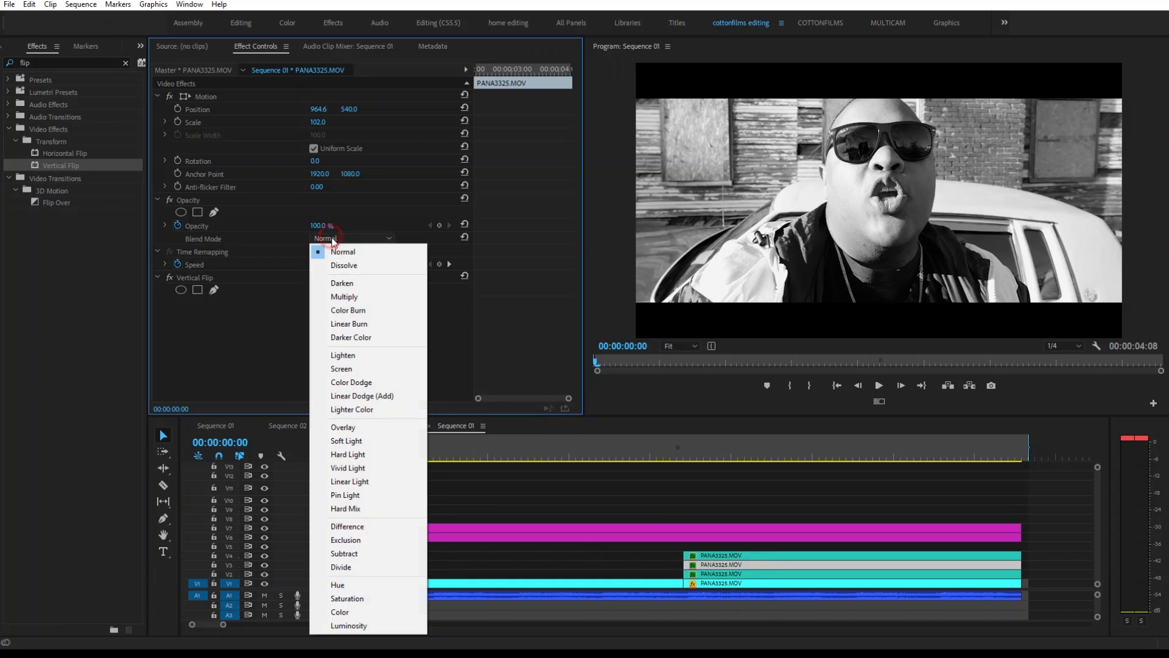
pyautogui.click(363, 355)
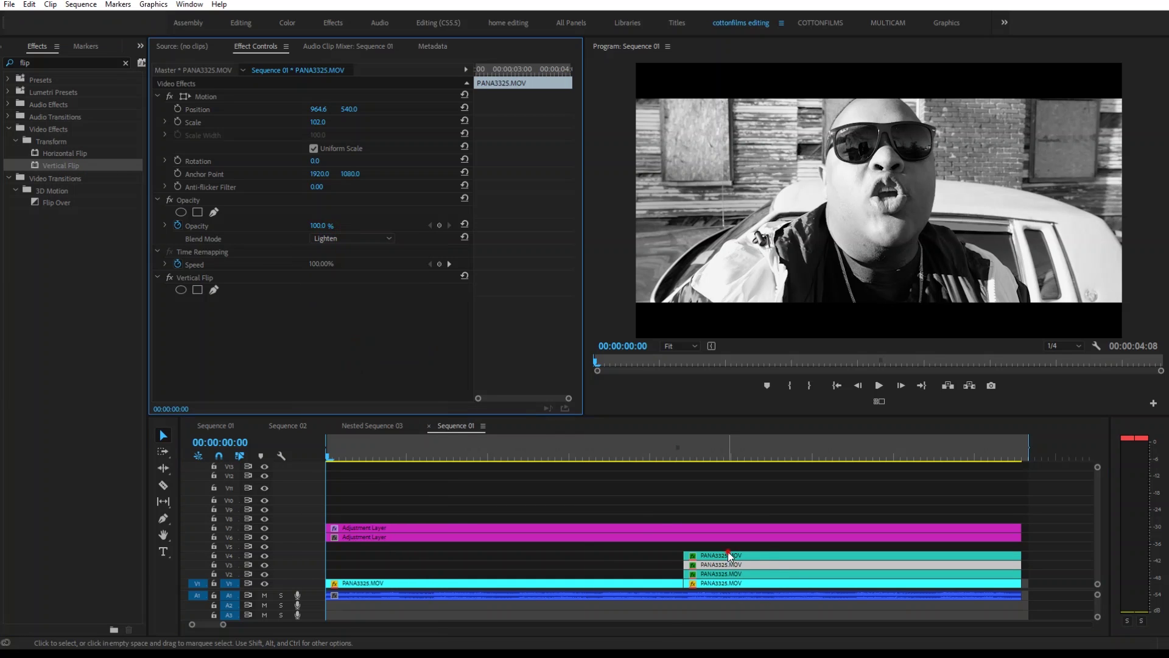
pyautogui.click(755, 556)
pyautogui.click(351, 238)
pyautogui.click(357, 355)
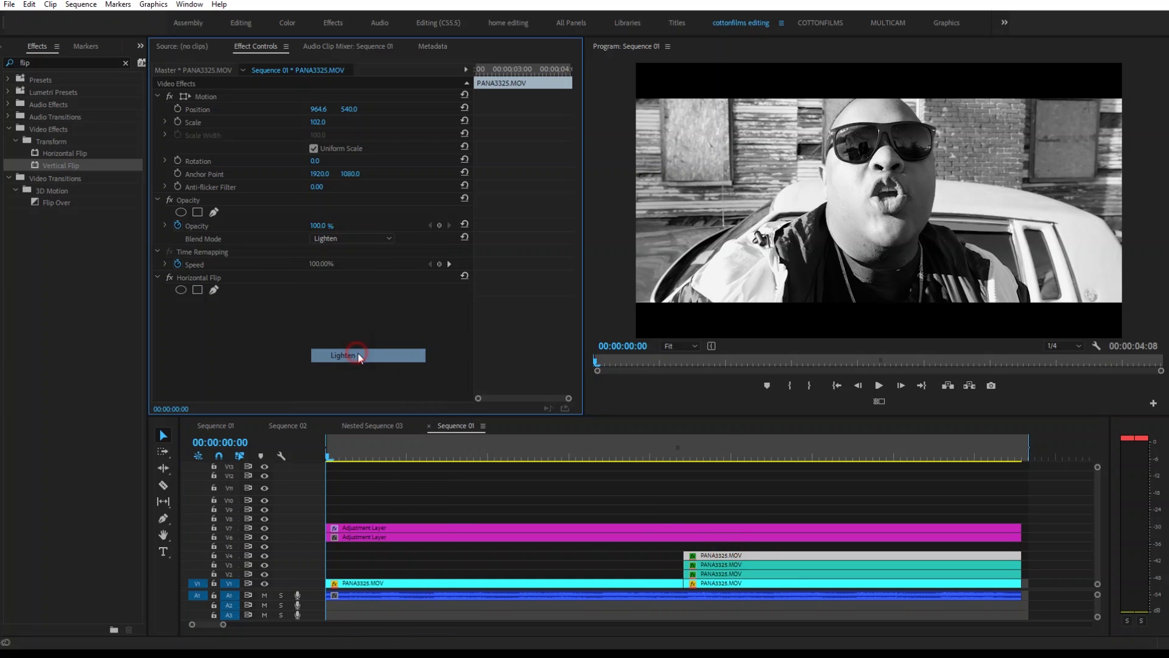
pyautogui.click(757, 585)
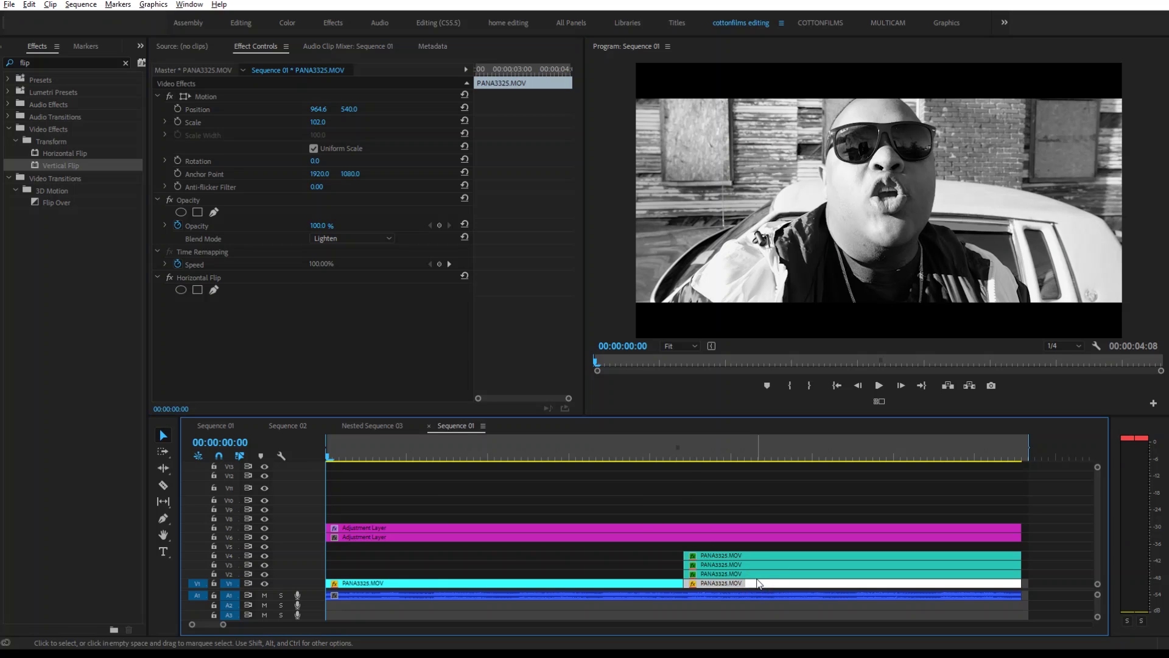
pyautogui.moveTo(758, 584); pyautogui.dragTo(751, 544)
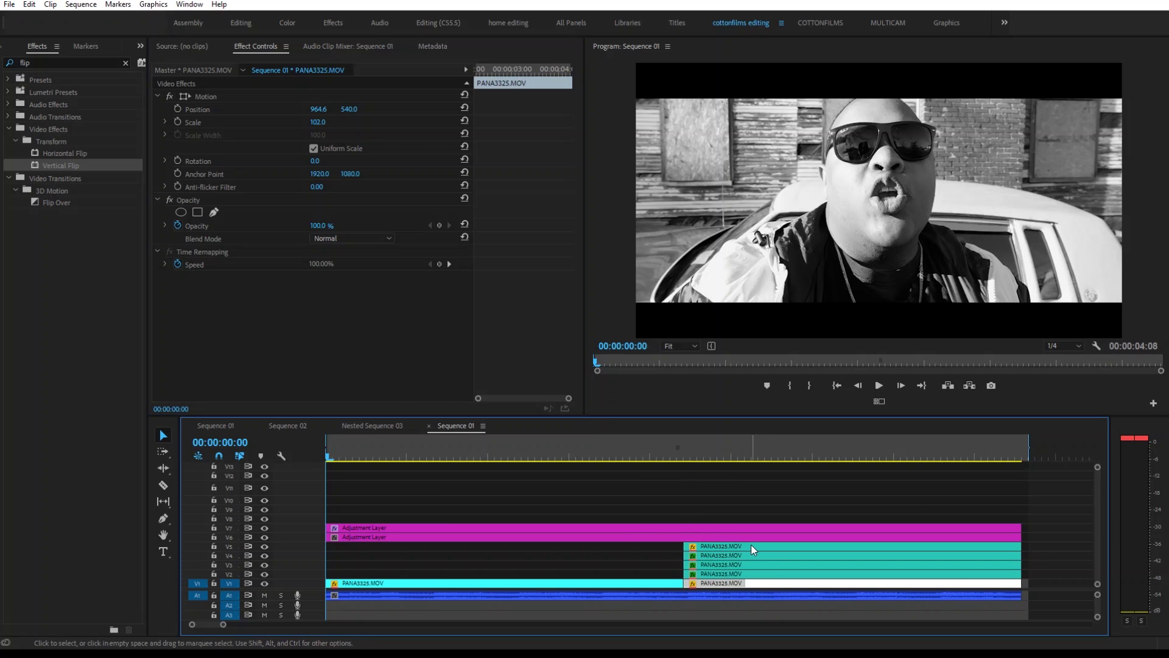
# Step: Nest the stacked flipped clips as Nested Sequence 10 and move the plain PANA3325.MOV copy to V2
pyautogui.moveTo(1043, 553); pyautogui.dragTo(961, 585)
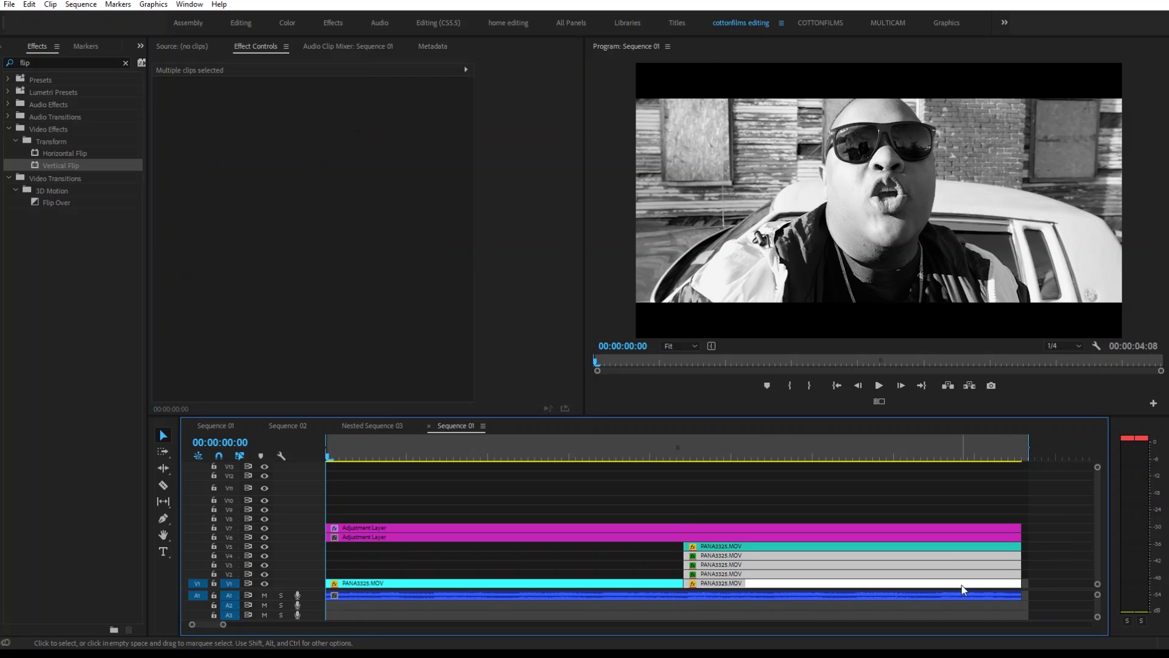
pyautogui.rightClick(962, 585)
pyautogui.click(1029, 311)
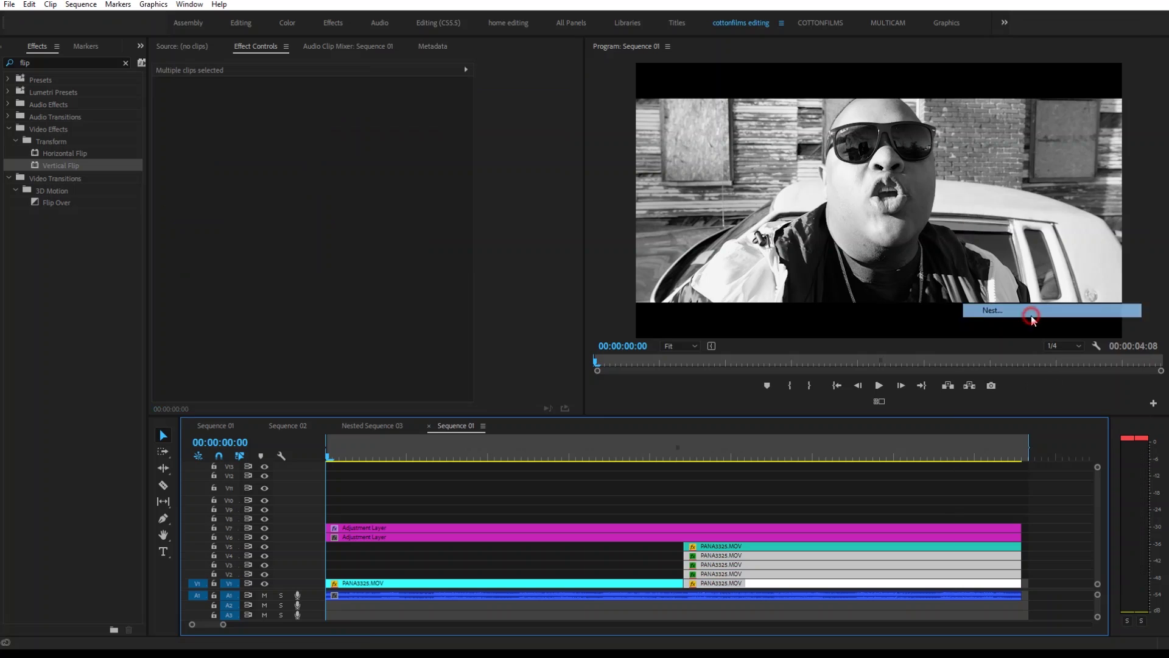
pyautogui.click(559, 335)
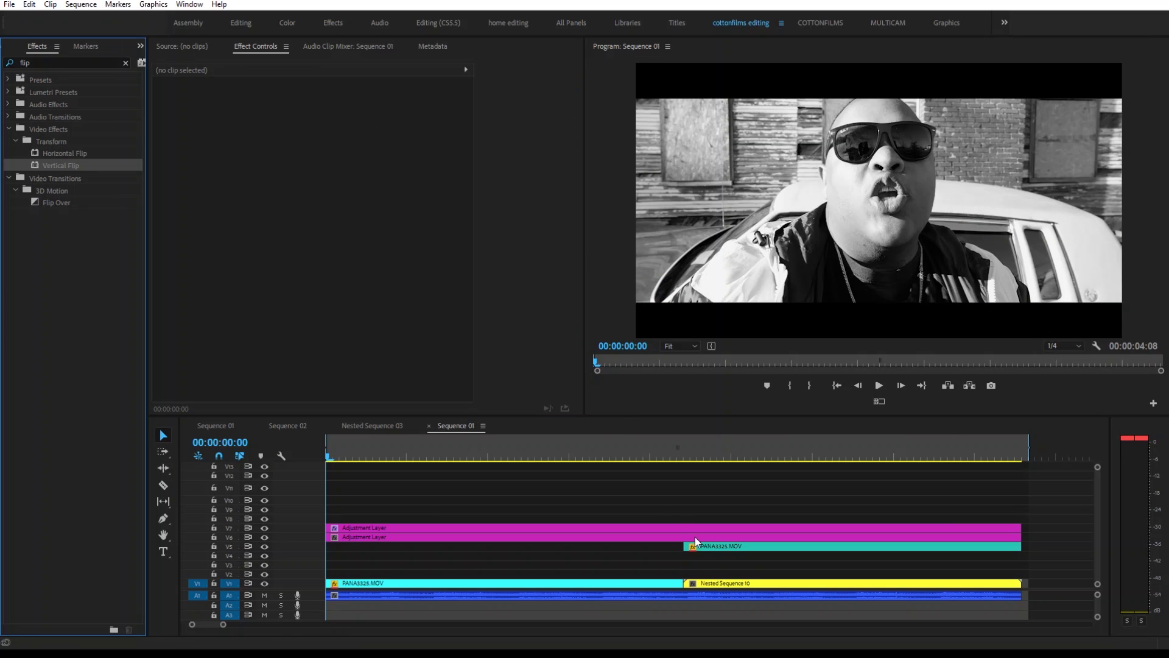
pyautogui.moveTo(707, 547); pyautogui.dragTo(708, 574)
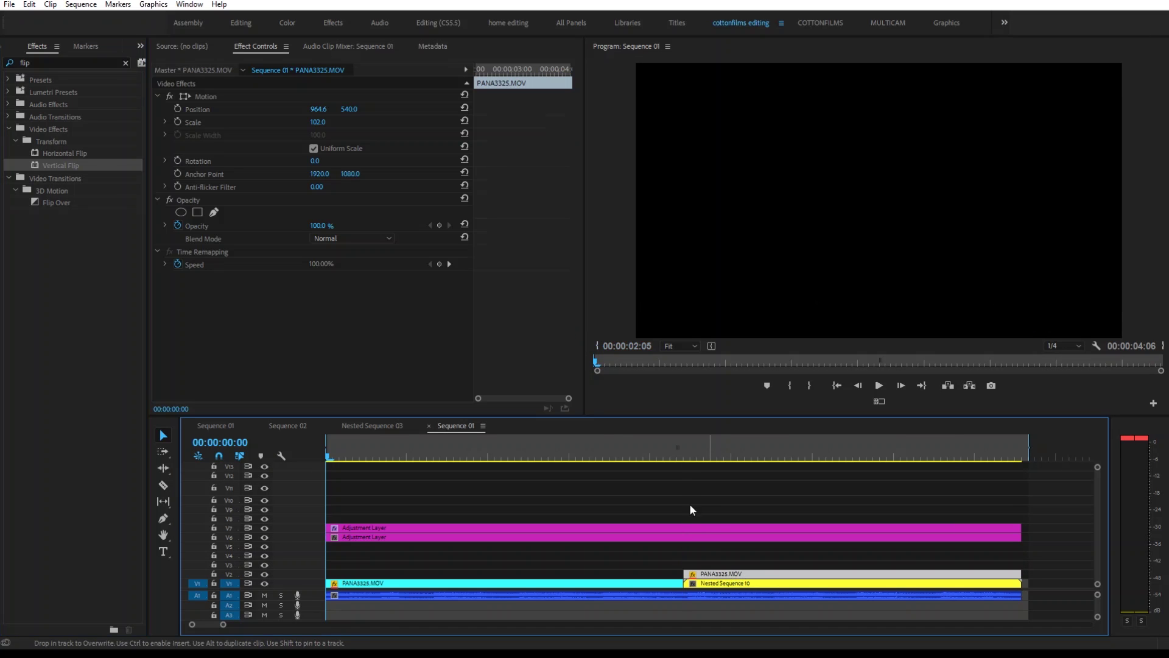
pyautogui.click(686, 456)
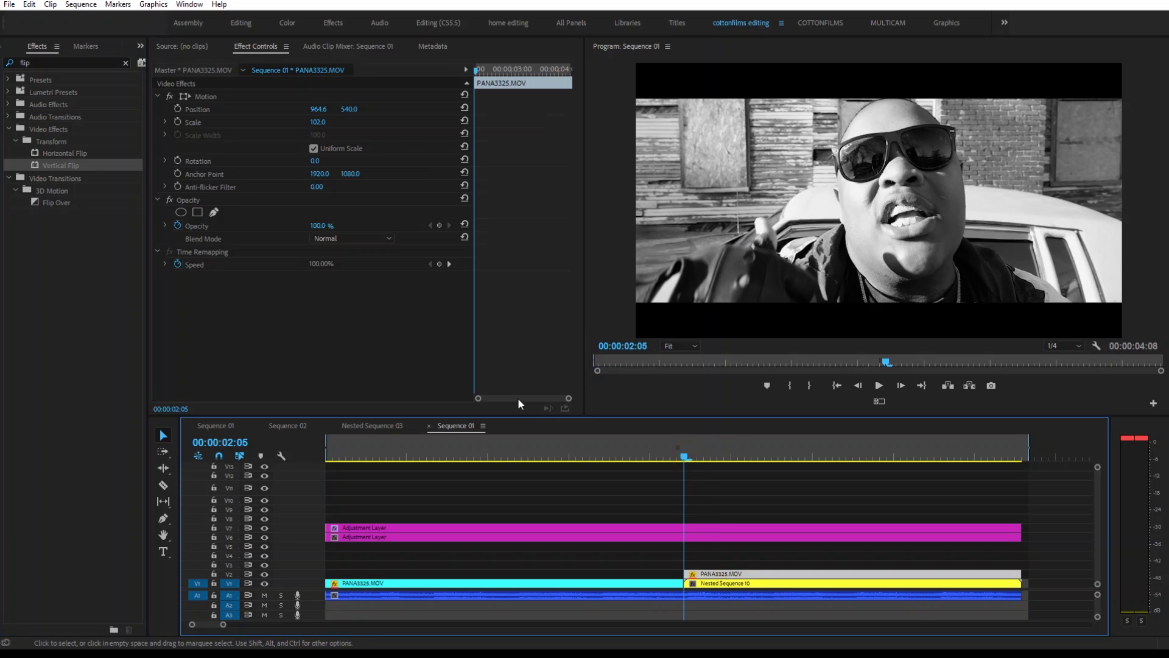
# Step: Add an ellipse opacity mask at 00:00:02:05, with safe margins shown, stretched into a wide oval framing the face
pyautogui.click(181, 211)
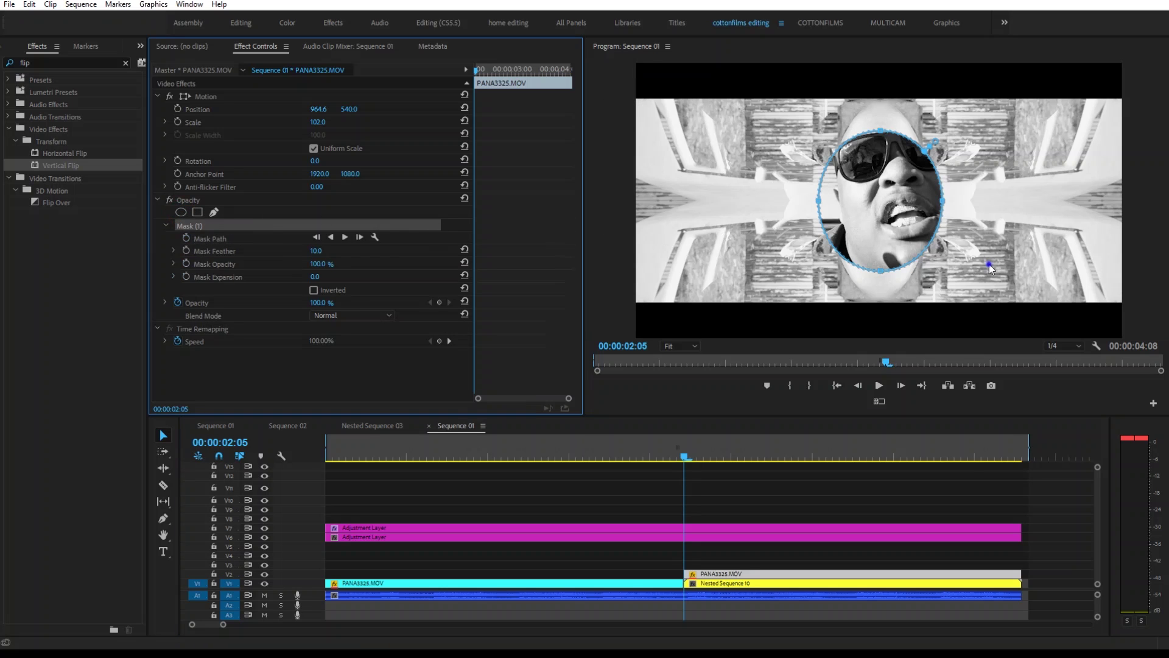
pyautogui.rightClick(988, 264)
pyautogui.click(1062, 580)
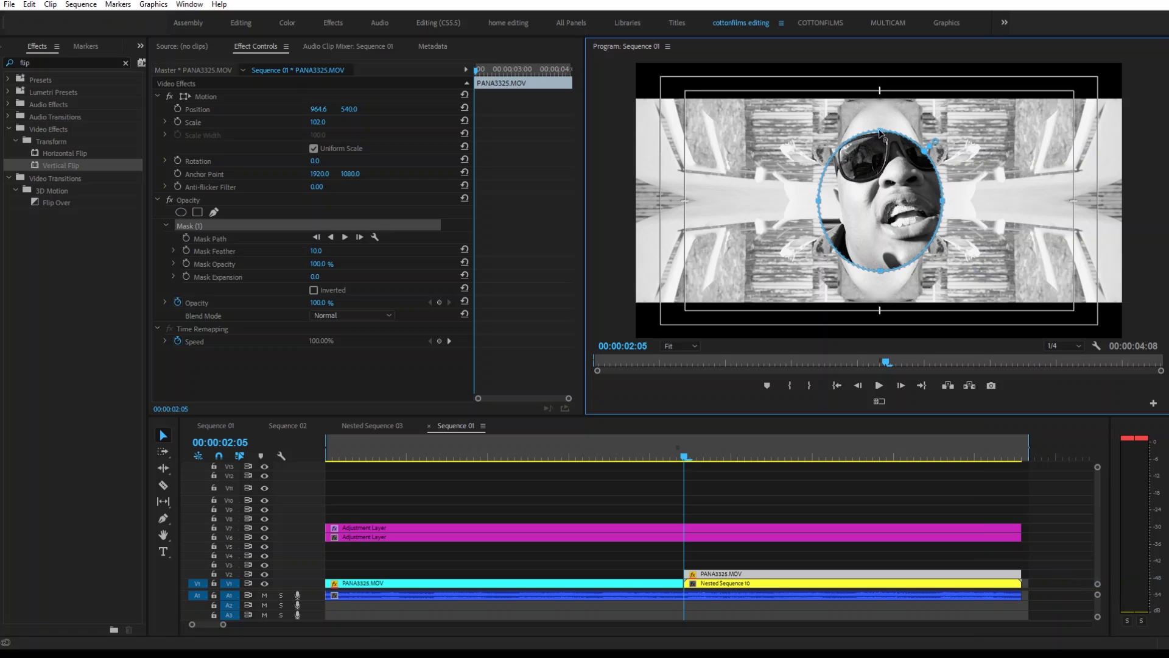
pyautogui.moveTo(880, 120); pyautogui.dragTo(879, 115)
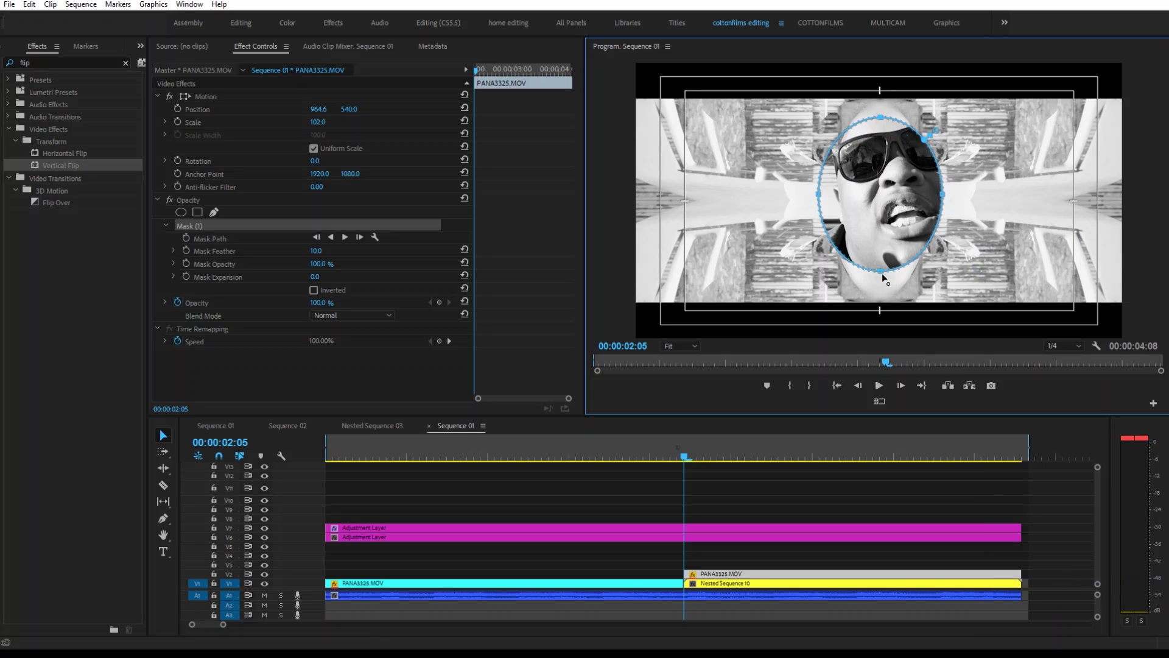
pyautogui.moveTo(880, 272); pyautogui.dragTo(882, 284)
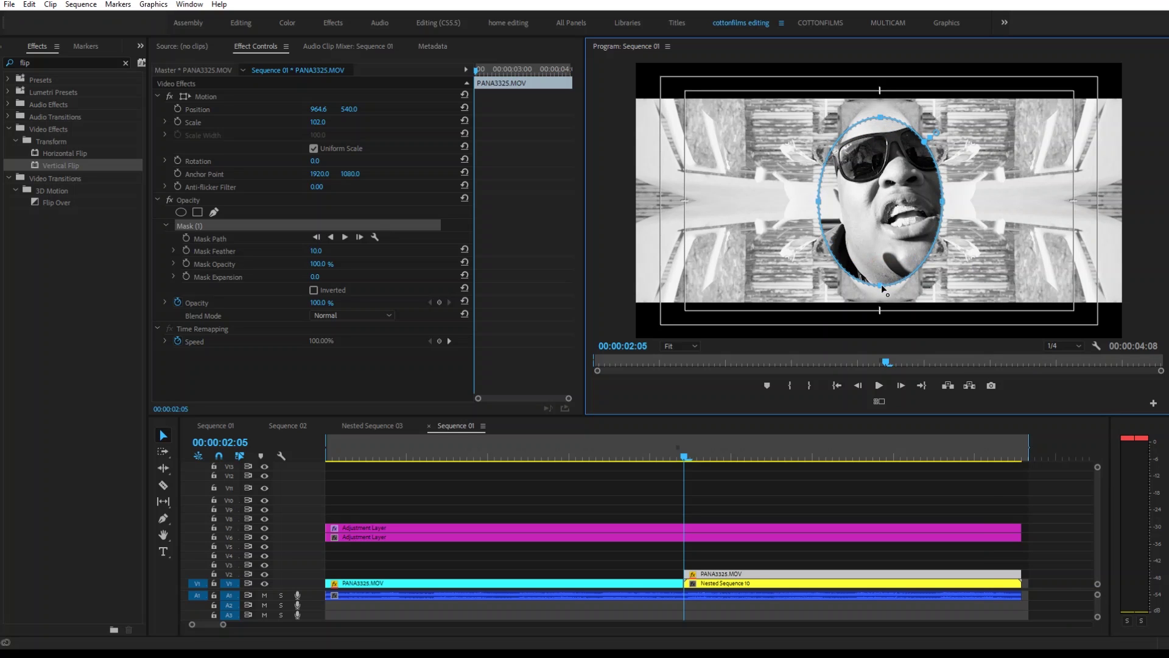
pyautogui.moveTo(820, 202); pyautogui.dragTo(772, 203)
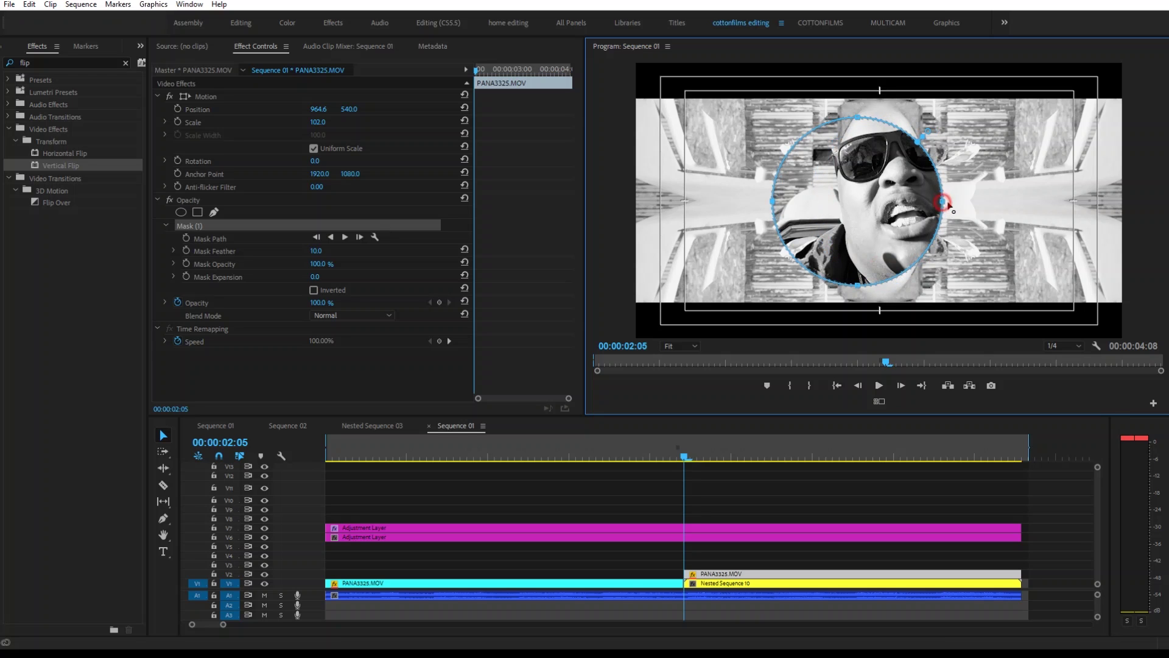
pyautogui.moveTo(948, 205); pyautogui.dragTo(994, 208)
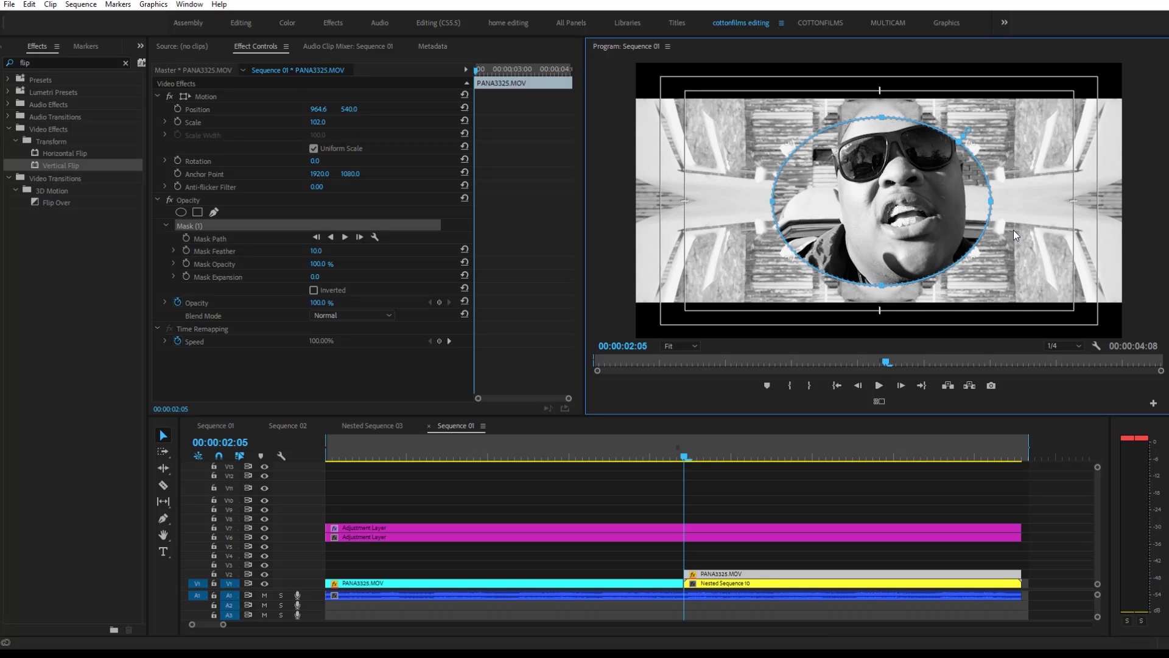
# Step: Hide safe margins, set Mask Feather to 211.0 and Mask Expansion to 83.0, then deselect the clip
pyautogui.rightClick(1029, 233)
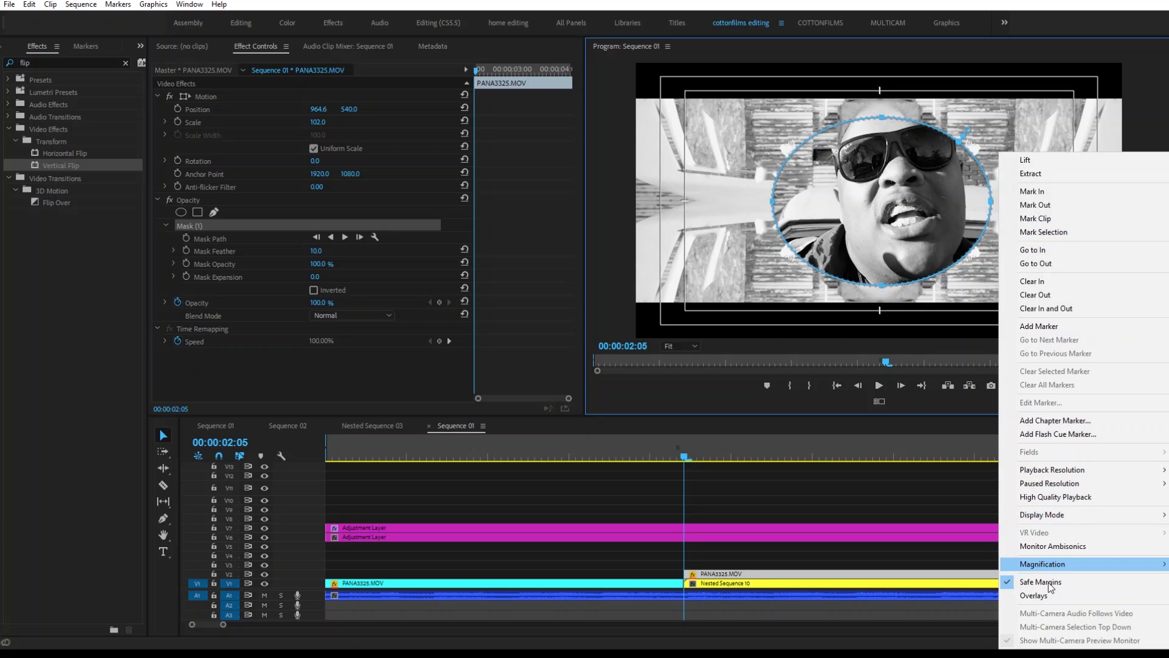
pyautogui.click(1043, 581)
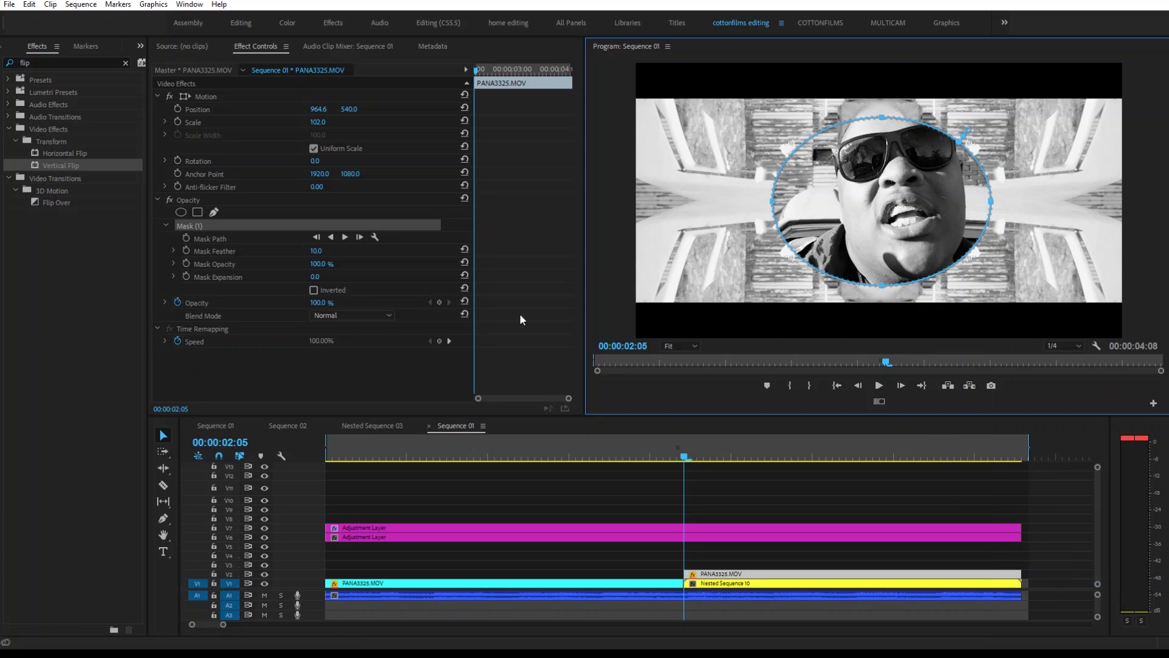
pyautogui.moveTo(317, 254); pyautogui.dragTo(443, 264)
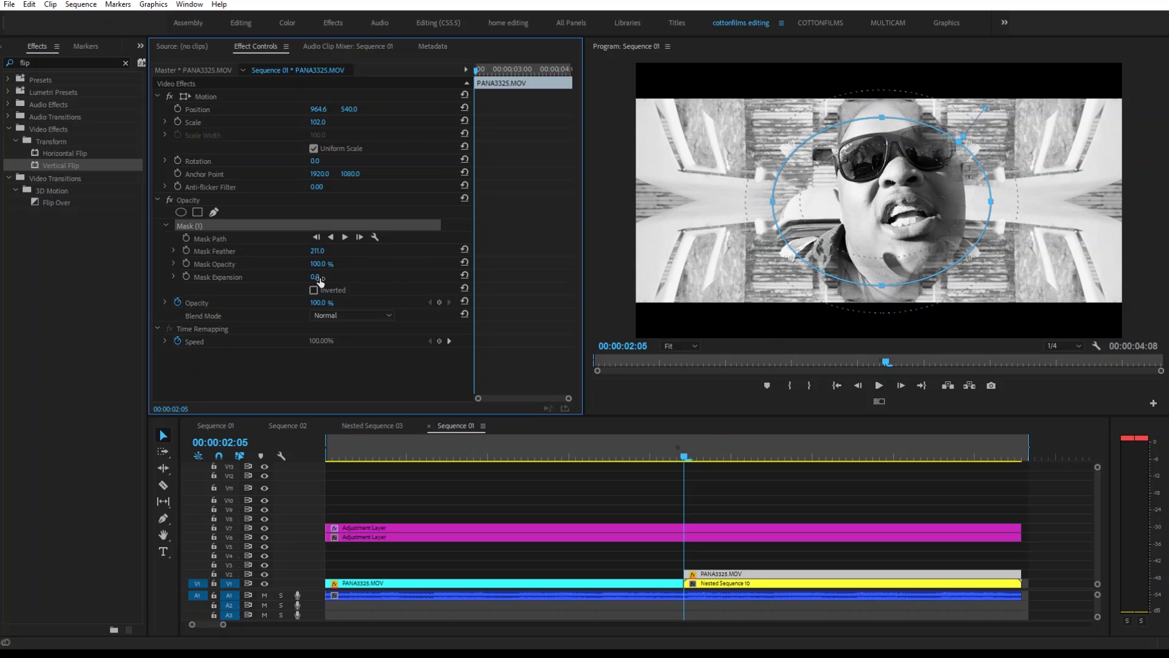
pyautogui.moveTo(341, 277); pyautogui.dragTo(376, 276)
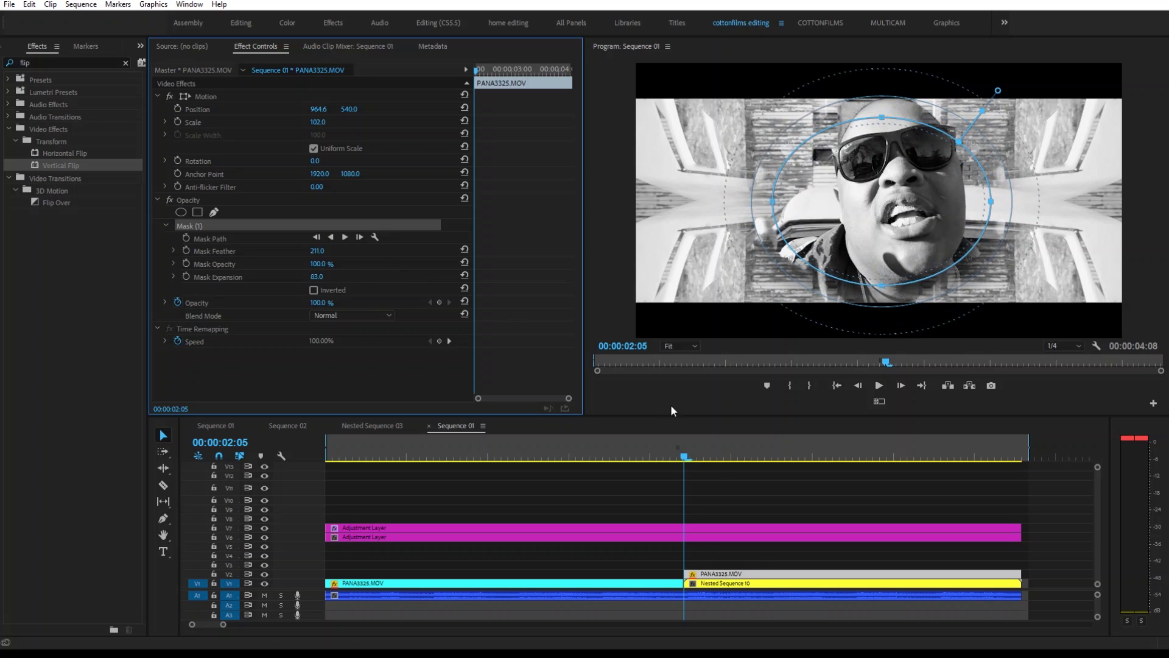
pyautogui.click(630, 484)
# Step: Play the sequence from 00:00:00:00 to review the face-masked kaleidoscope, then stop and return to the start
pyautogui.moveTo(472, 445); pyautogui.dragTo(211, 446)
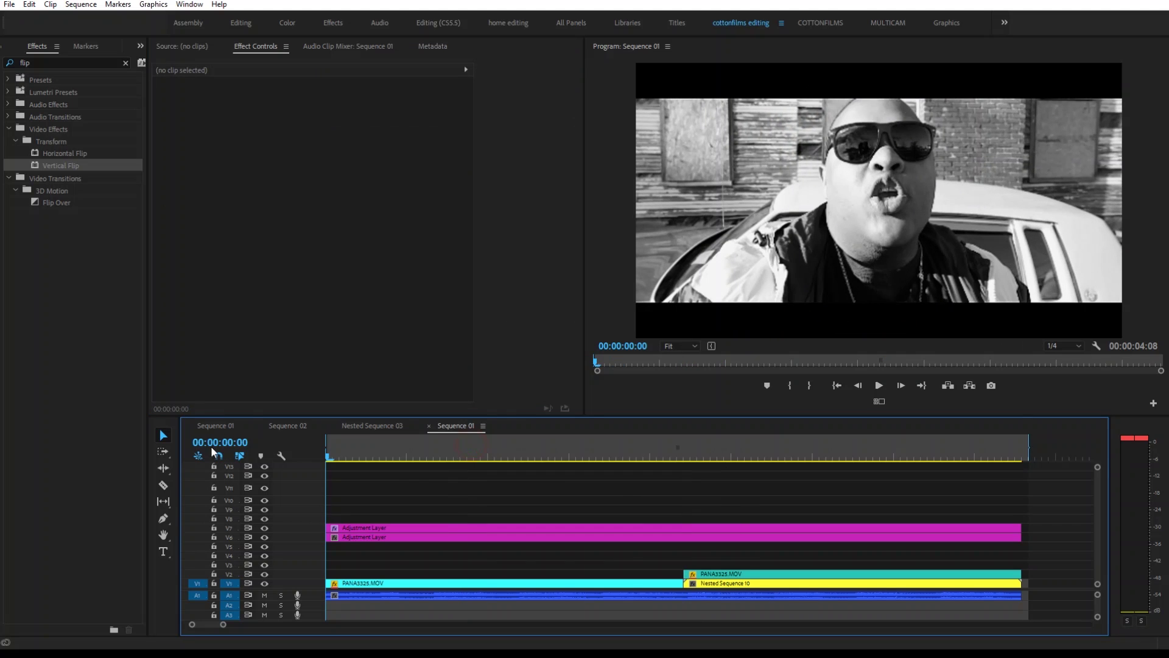
pyautogui.press('space')
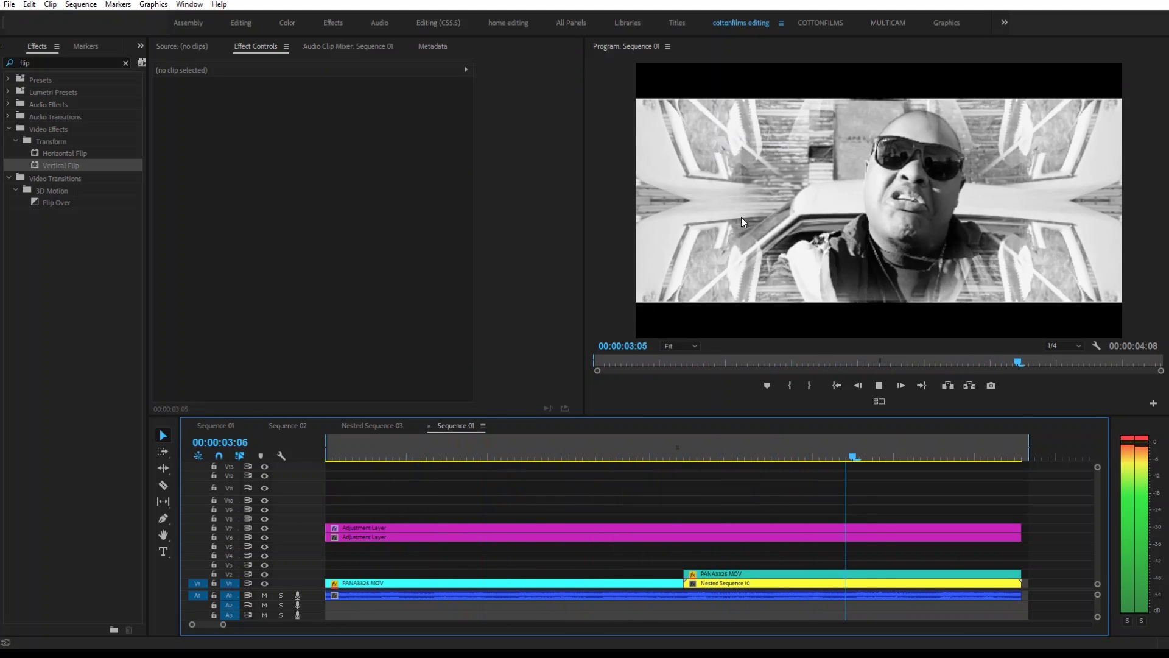
pyautogui.press('Home')
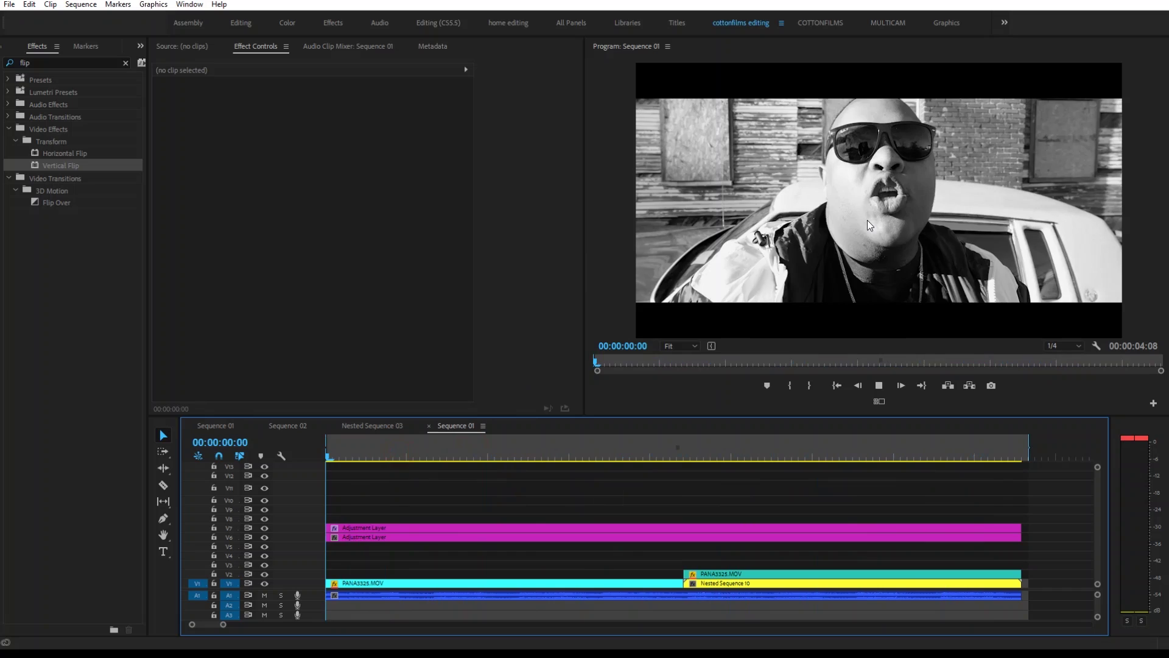